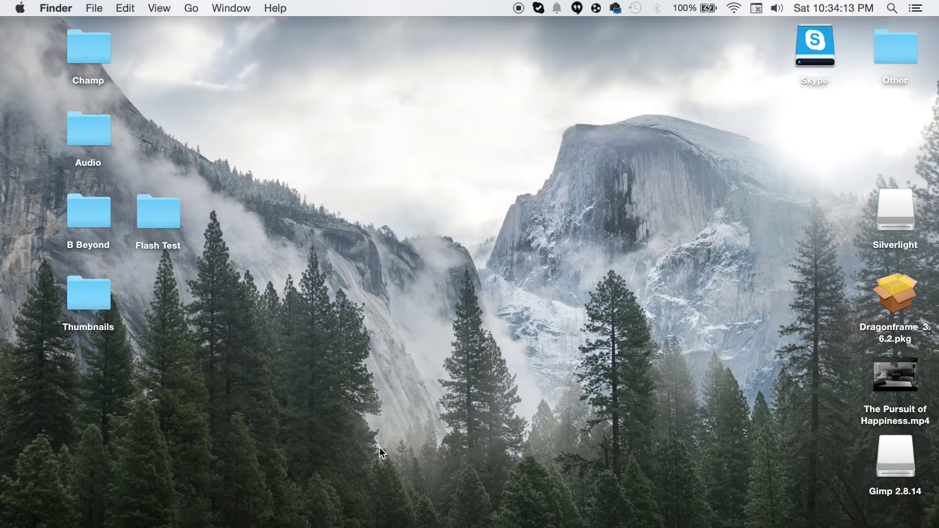
Step: Switch to GIMP and open the frame Flash_000_01_0044.tif from the Export_Flash_000_Take_01 folder, viewed at 50%
{"action": "left_click_drag", "start_coordinate": [379, 447], "coordinate": [430, 236]}
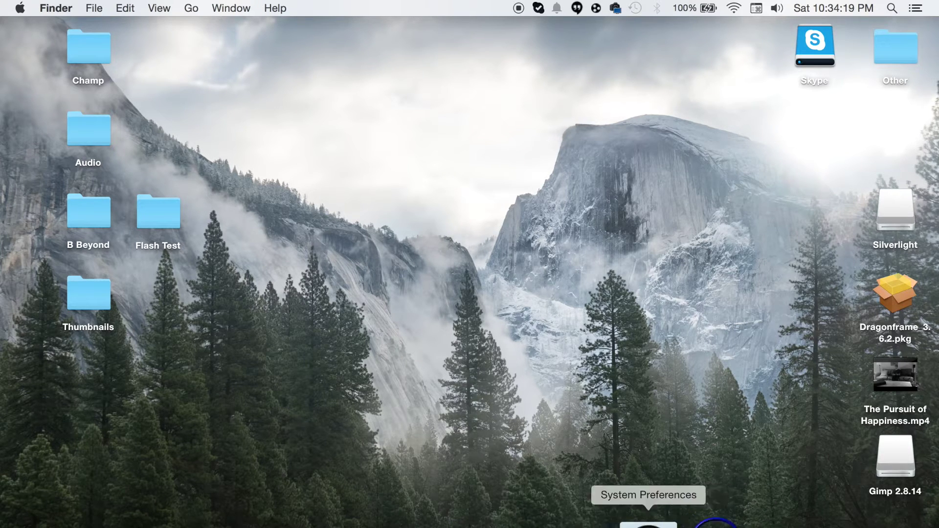
{"action": "left_click", "coordinate": [777, 525]}
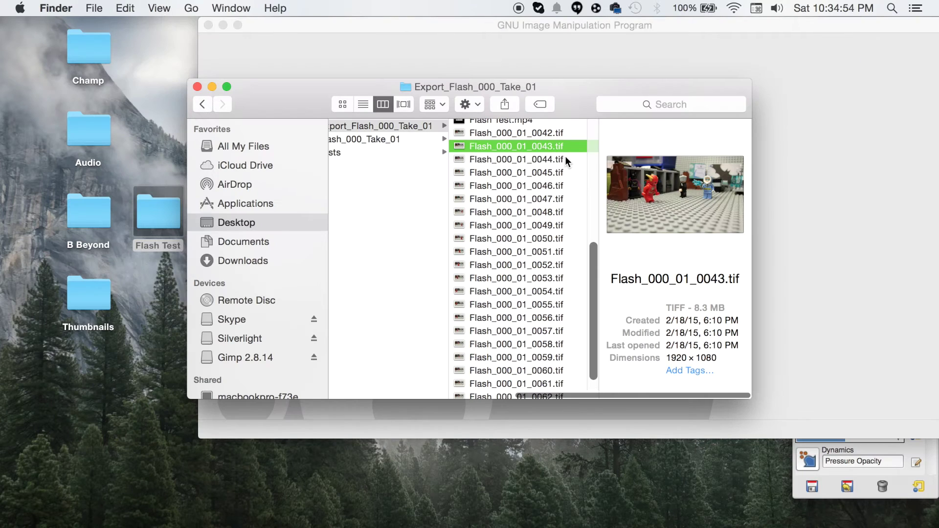
{"action": "left_click_drag", "start_coordinate": [565, 158], "coordinate": [821, 177]}
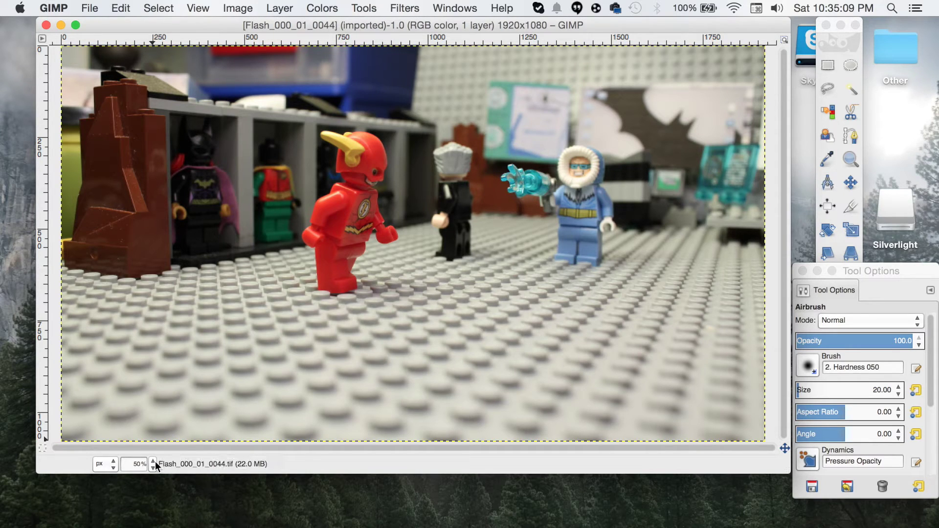
{"action": "left_click", "coordinate": [152, 463]}
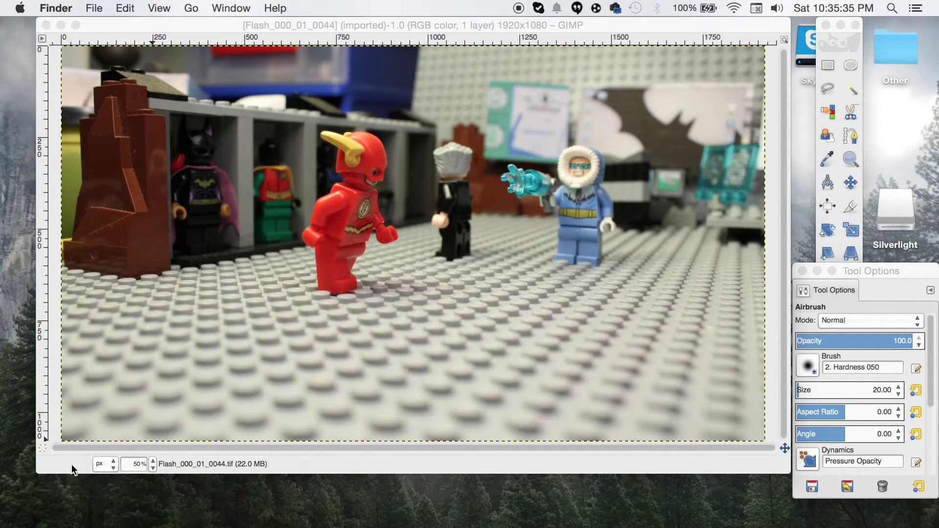
Step: Activate the Smudge tool and set its brush size to 188.78
{"action": "left_click", "coordinate": [63, 449]}
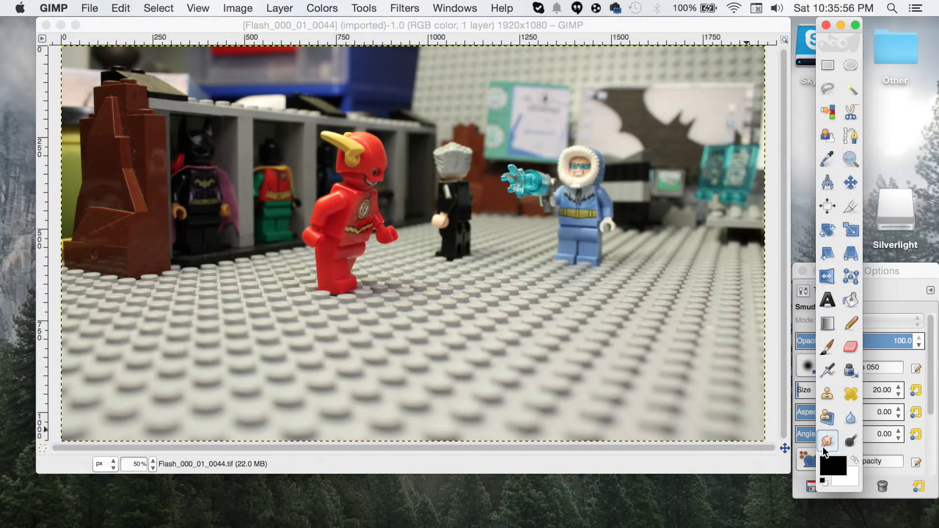
{"action": "left_click", "coordinate": [888, 273]}
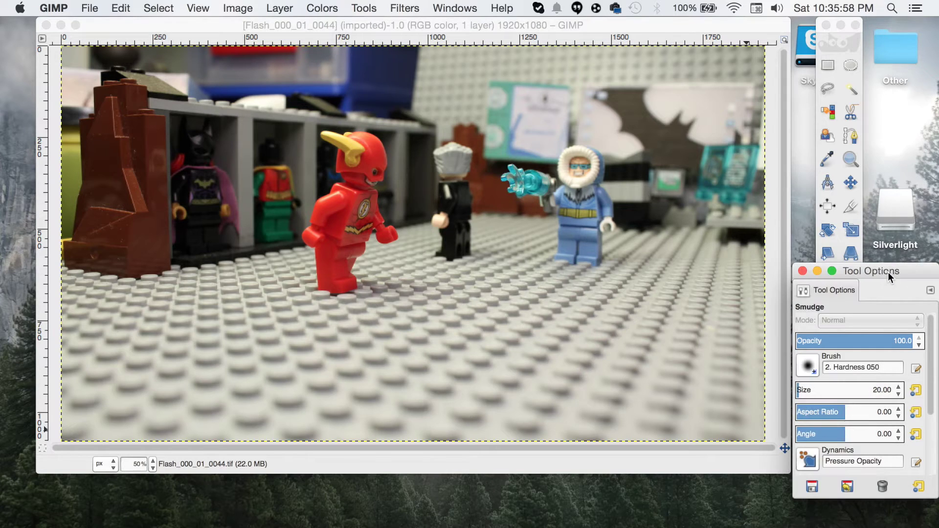
{"action": "left_click_drag", "start_coordinate": [807, 392], "coordinate": [886, 384]}
{"action": "left_click_drag", "start_coordinate": [807, 389], "coordinate": [816, 390]}
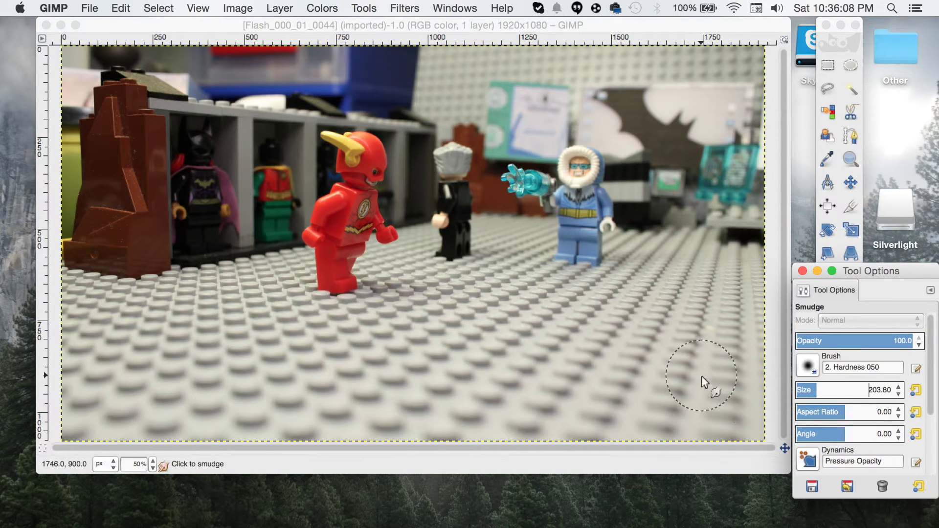
{"action": "left_click_drag", "start_coordinate": [817, 386], "coordinate": [812, 388]}
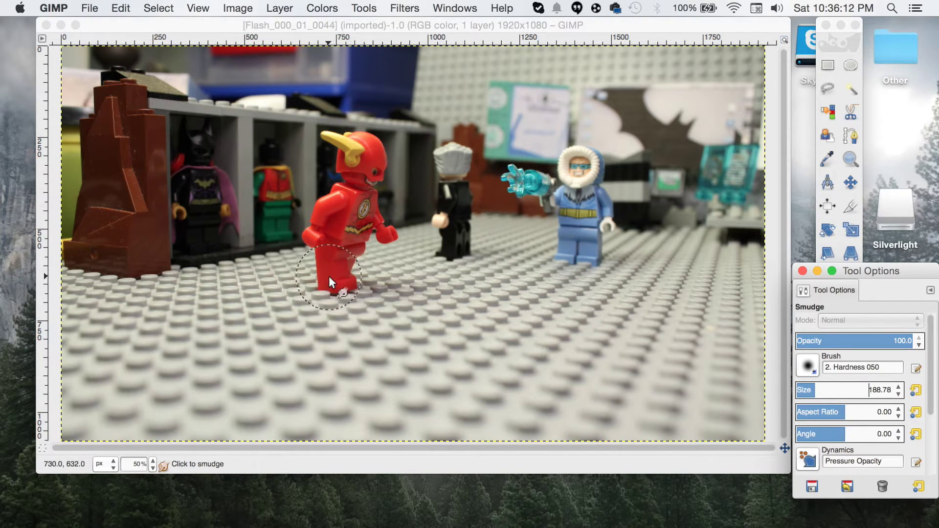
Step: Smudge the back of the red Flash figure away from its direction of travel, from legs to helmet, to form a speed trail
{"action": "mouse_move", "coordinate": [332, 275]}
{"action": "left_mouse_down"}
{"action": "mouse_move", "coordinate": [280, 275]}
{"action": "mouse_move", "coordinate": [220, 248]}
{"action": "left_mouse_up"}
{"action": "mouse_move", "coordinate": [325, 240]}
{"action": "left_mouse_down"}
{"action": "mouse_move", "coordinate": [280, 240]}
{"action": "mouse_move", "coordinate": [356, 235]}
{"action": "mouse_move", "coordinate": [236, 228]}
{"action": "mouse_move", "coordinate": [337, 229]}
{"action": "mouse_move", "coordinate": [275, 230]}
{"action": "mouse_move", "coordinate": [349, 223]}
{"action": "mouse_move", "coordinate": [272, 224]}
{"action": "mouse_move", "coordinate": [349, 214]}
{"action": "mouse_move", "coordinate": [246, 207]}
{"action": "left_mouse_up"}
{"action": "mouse_move", "coordinate": [345, 197]}
{"action": "left_mouse_down"}
{"action": "mouse_move", "coordinate": [251, 198]}
{"action": "mouse_move", "coordinate": [346, 193]}
{"action": "mouse_move", "coordinate": [266, 191]}
{"action": "mouse_move", "coordinate": [337, 179]}
{"action": "mouse_move", "coordinate": [269, 169]}
{"action": "left_mouse_up"}
{"action": "mouse_move", "coordinate": [348, 166]}
{"action": "left_mouse_down"}
{"action": "mouse_move", "coordinate": [282, 166]}
{"action": "mouse_move", "coordinate": [339, 160]}
{"action": "mouse_move", "coordinate": [272, 154]}
{"action": "mouse_move", "coordinate": [342, 147]}
{"action": "mouse_move", "coordinate": [222, 145]}
{"action": "left_mouse_up"}
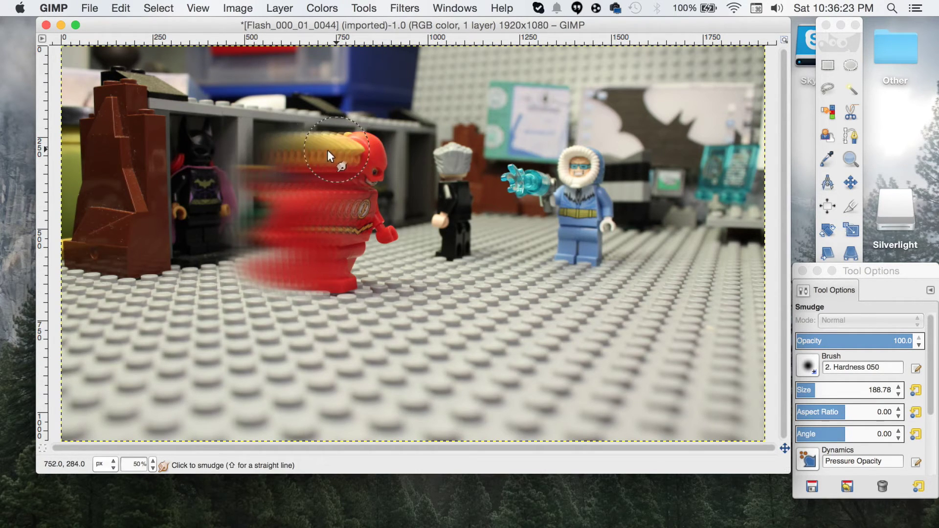
{"action": "left_click_drag", "start_coordinate": [333, 150], "coordinate": [294, 154]}
{"action": "left_click_drag", "start_coordinate": [201, 172], "coordinate": [198, 172]}
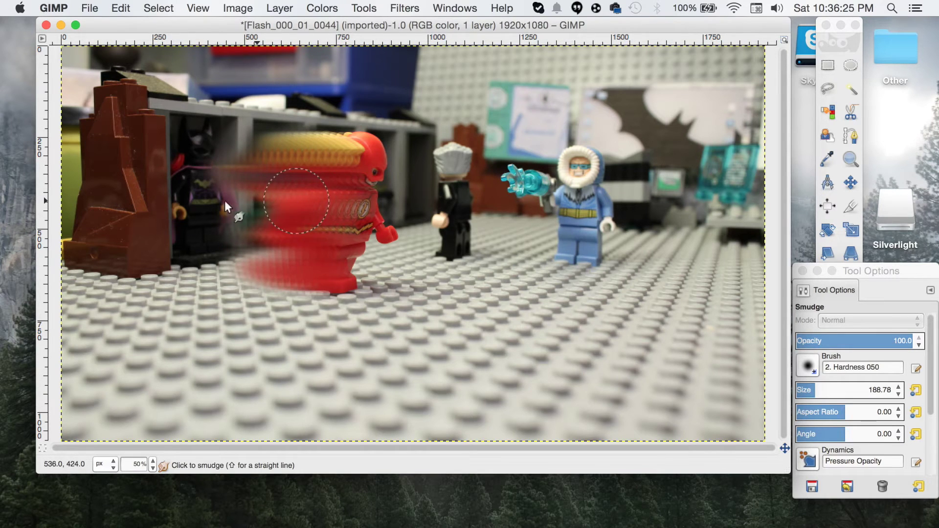
{"action": "left_click_drag", "start_coordinate": [266, 240], "coordinate": [262, 249]}
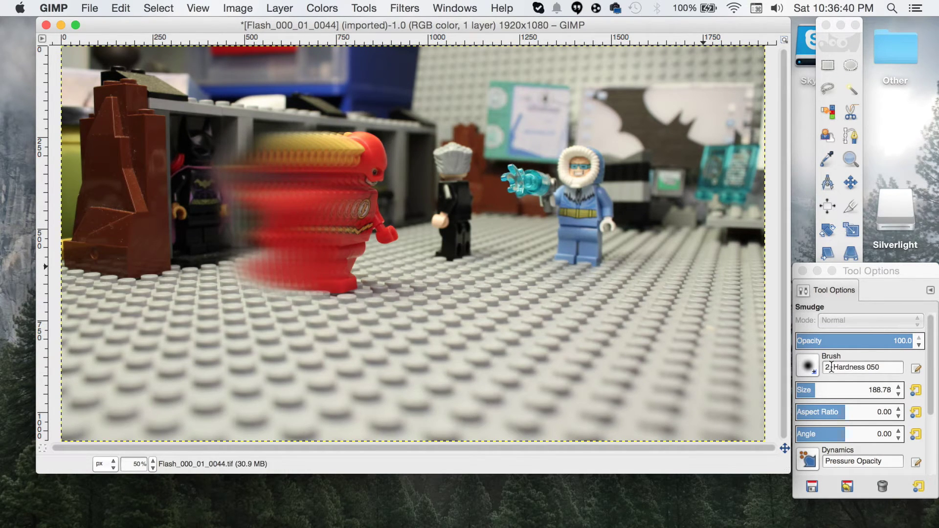
Step: Airbrush the smudged trail with red sampled from the figure's suit and yellow sampled from its helmet wing
{"action": "left_click", "coordinate": [835, 45]}
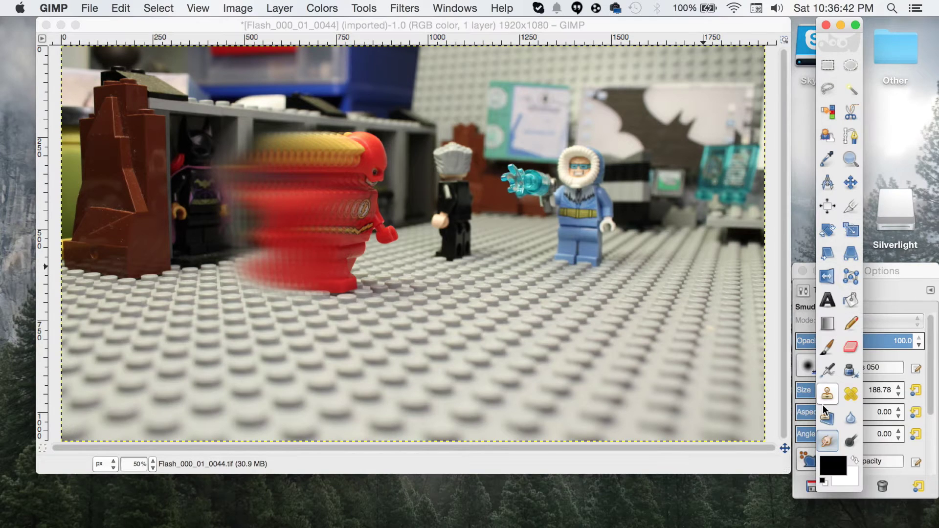
{"action": "left_click", "coordinate": [827, 371]}
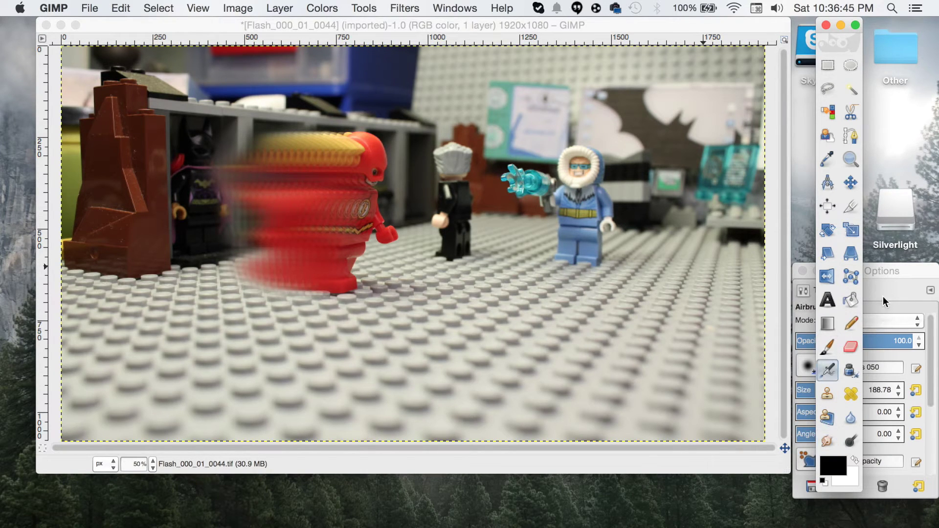
{"action": "left_click", "coordinate": [827, 158]}
{"action": "left_click", "coordinate": [343, 206]}
{"action": "left_click", "coordinate": [827, 370]}
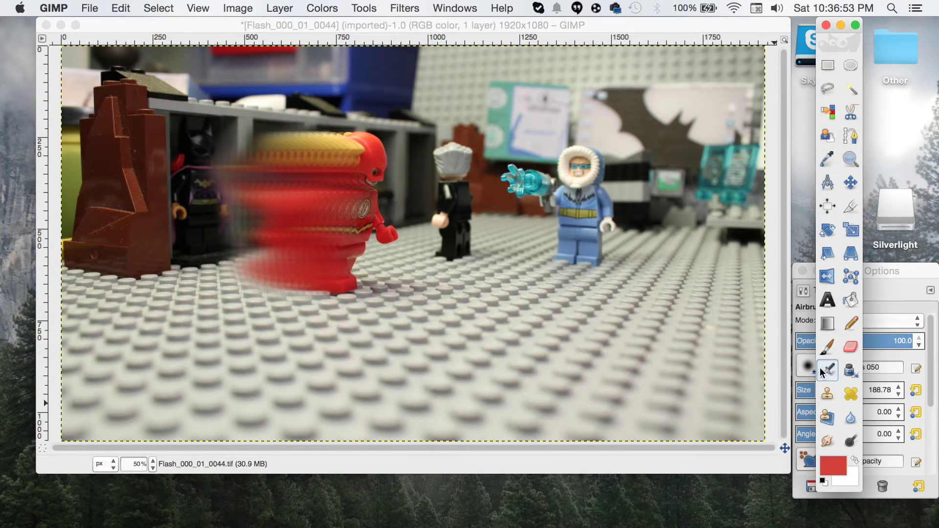
{"action": "mouse_move", "coordinate": [324, 262]}
{"action": "left_mouse_down"}
{"action": "mouse_move", "coordinate": [332, 251]}
{"action": "mouse_move", "coordinate": [249, 245]}
{"action": "mouse_move", "coordinate": [336, 213]}
{"action": "mouse_move", "coordinate": [283, 182]}
{"action": "mouse_move", "coordinate": [241, 182]}
{"action": "mouse_move", "coordinate": [270, 181]}
{"action": "left_mouse_up"}
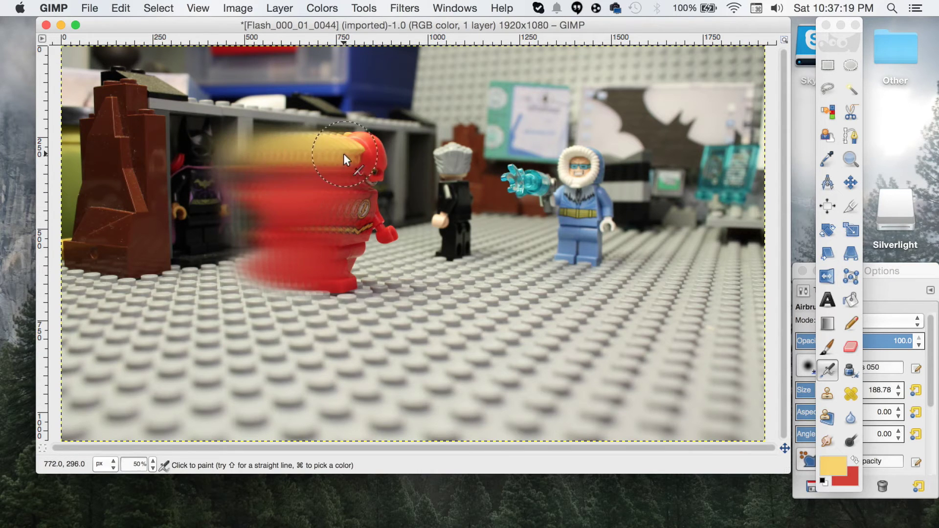
{"action": "mouse_move", "coordinate": [343, 154]}
{"action": "left_mouse_down"}
{"action": "mouse_move", "coordinate": [229, 145]}
{"action": "mouse_move", "coordinate": [307, 176]}
{"action": "mouse_move", "coordinate": [230, 188]}
{"action": "left_mouse_up"}
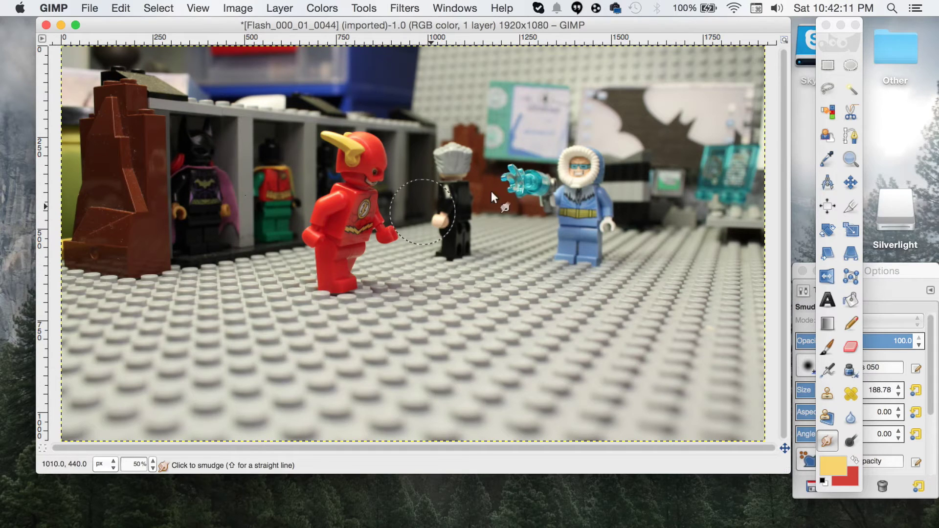
Step: Draw a freehand selection around the rear half of the red figure and the area just behind it
{"action": "left_click", "coordinate": [827, 100]}
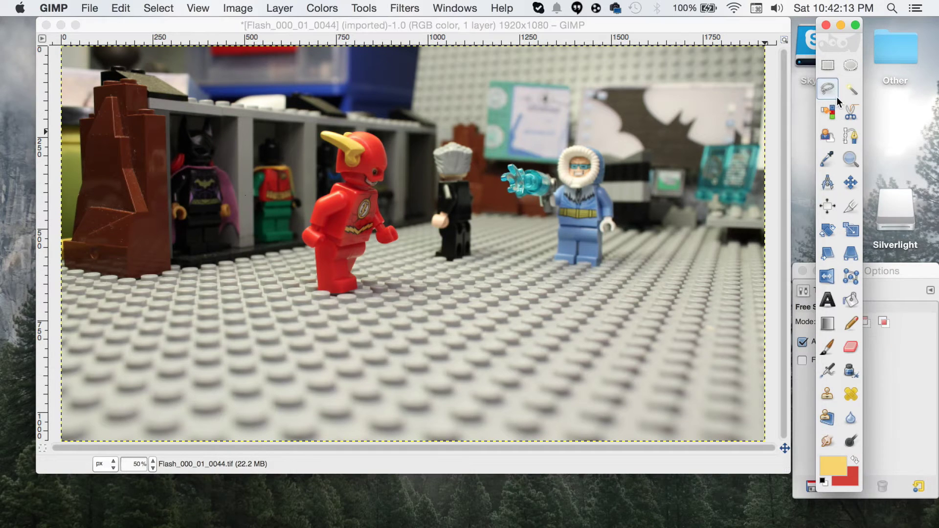
{"action": "left_click", "coordinate": [319, 291]}
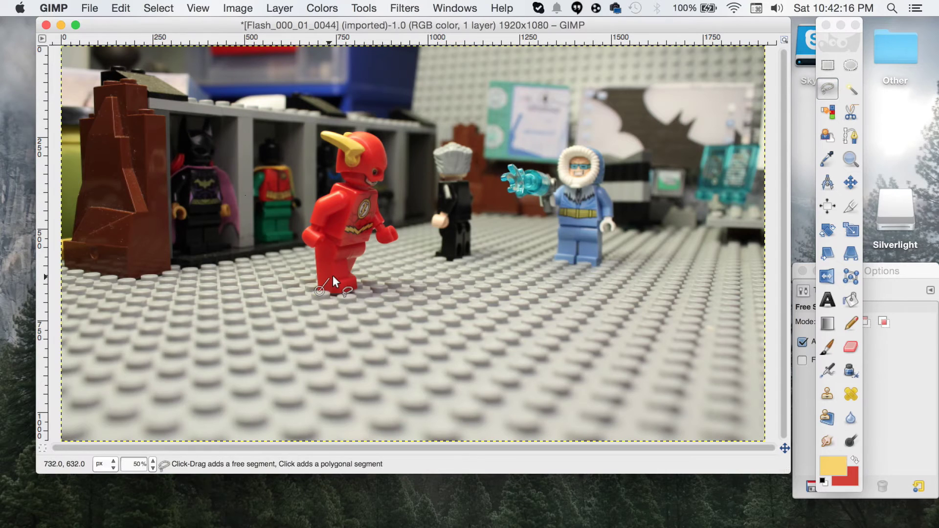
{"action": "left_click", "coordinate": [342, 249]}
{"action": "left_click", "coordinate": [356, 217]}
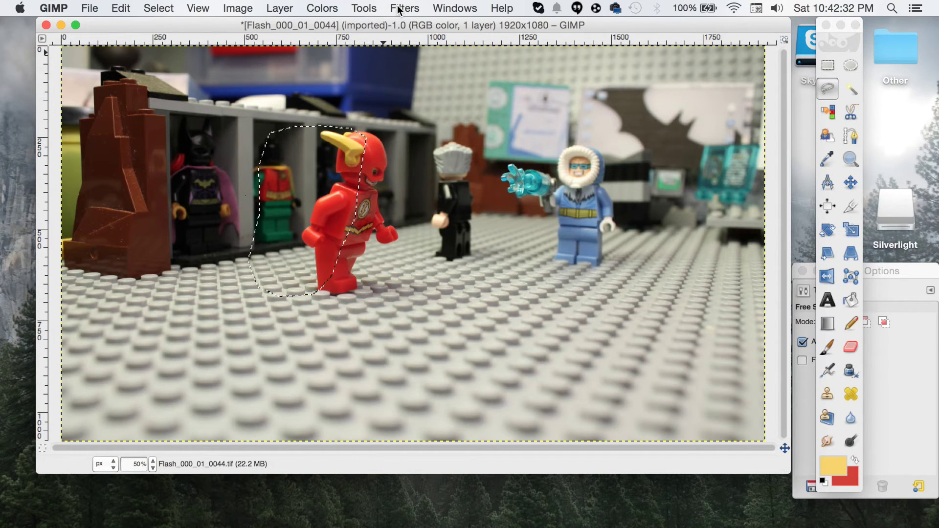
Step: Apply a linear Motion Blur with length 256 and angle 10 to the selected area, and clear the selection
{"action": "left_click", "coordinate": [404, 7]}
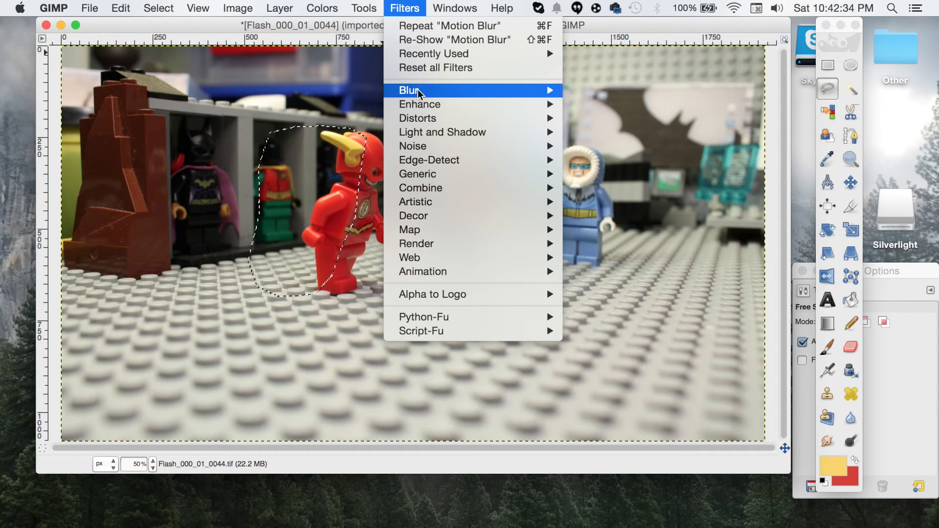
{"action": "mouse_move", "coordinate": [418, 93]}
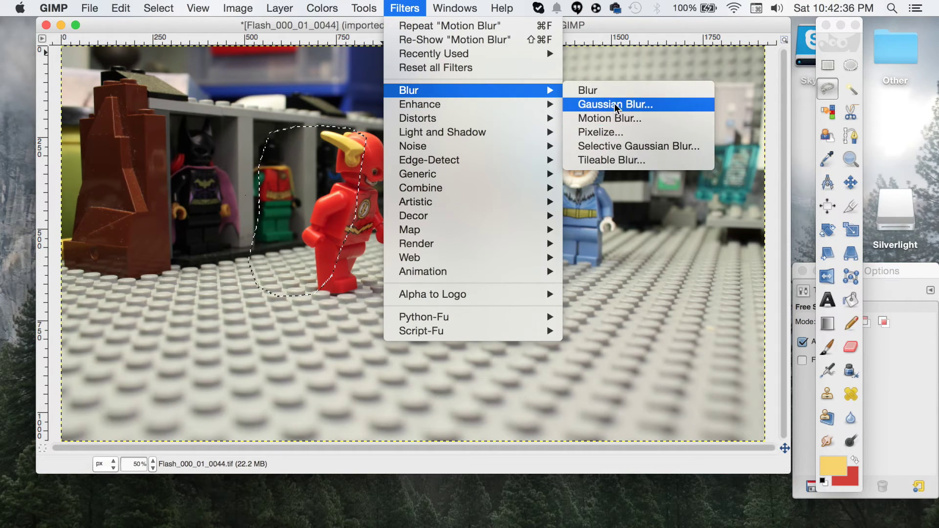
{"action": "left_click", "coordinate": [610, 118]}
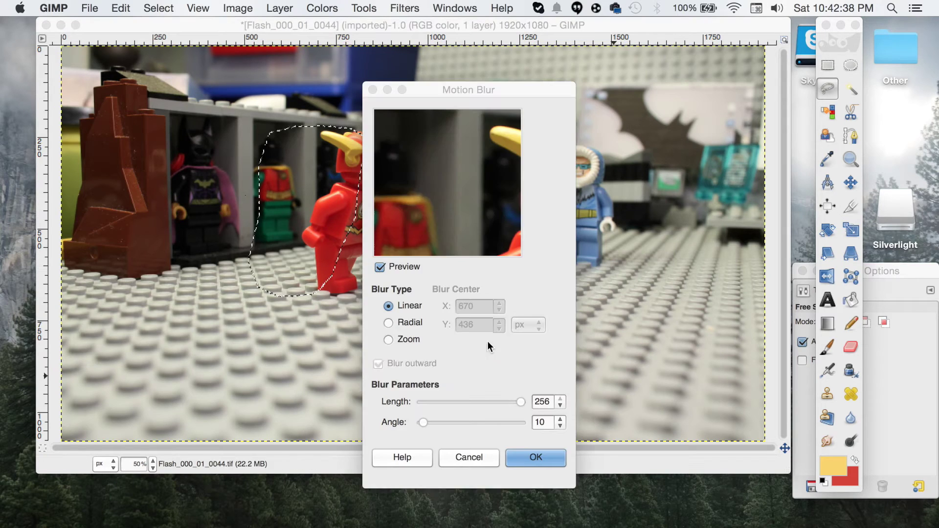
{"action": "left_click_drag", "start_coordinate": [521, 413], "coordinate": [423, 412]}
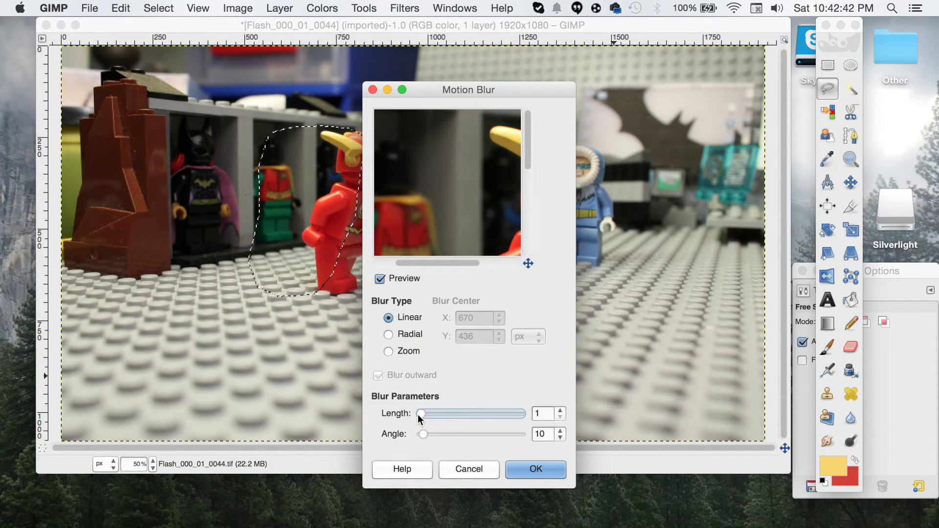
{"action": "left_click_drag", "start_coordinate": [417, 415], "coordinate": [556, 419]}
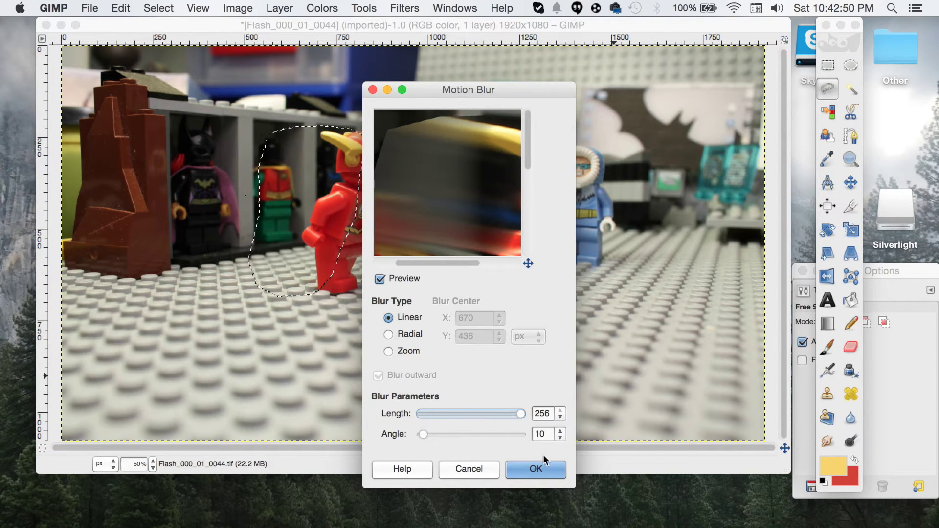
{"action": "left_click", "coordinate": [526, 475]}
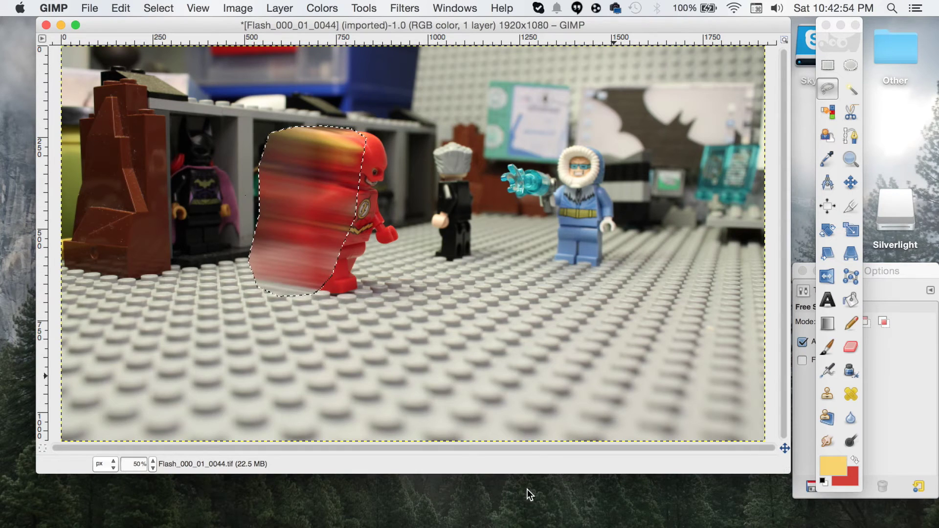
{"action": "left_click", "coordinate": [158, 8]}
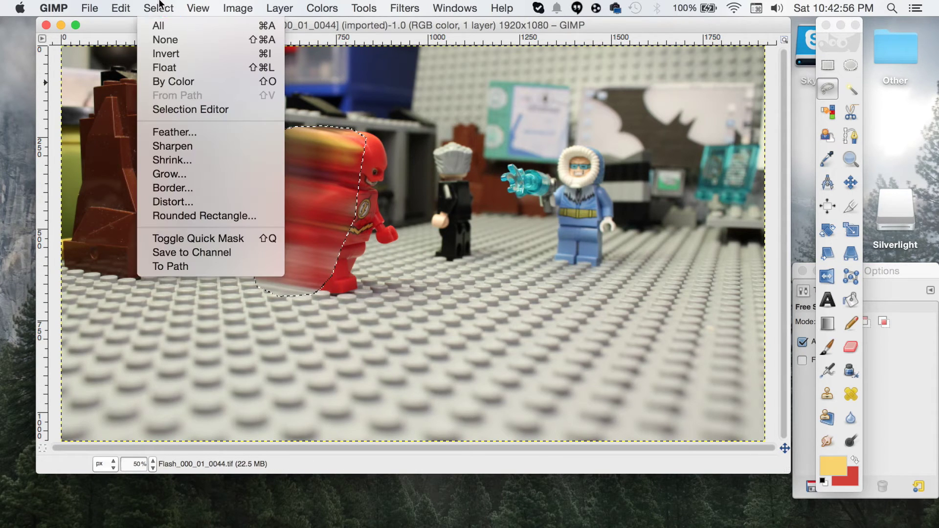
{"action": "left_click", "coordinate": [166, 40]}
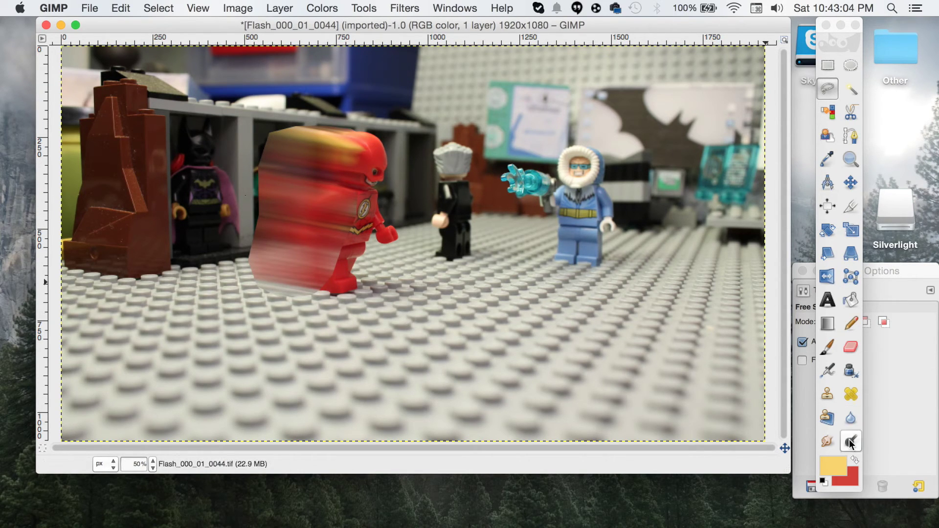
Step: Smudge the blurred area's hard edges backward behind the red figure, using a brush size of 91.14 for the finer strokes
{"action": "left_click", "coordinate": [827, 440]}
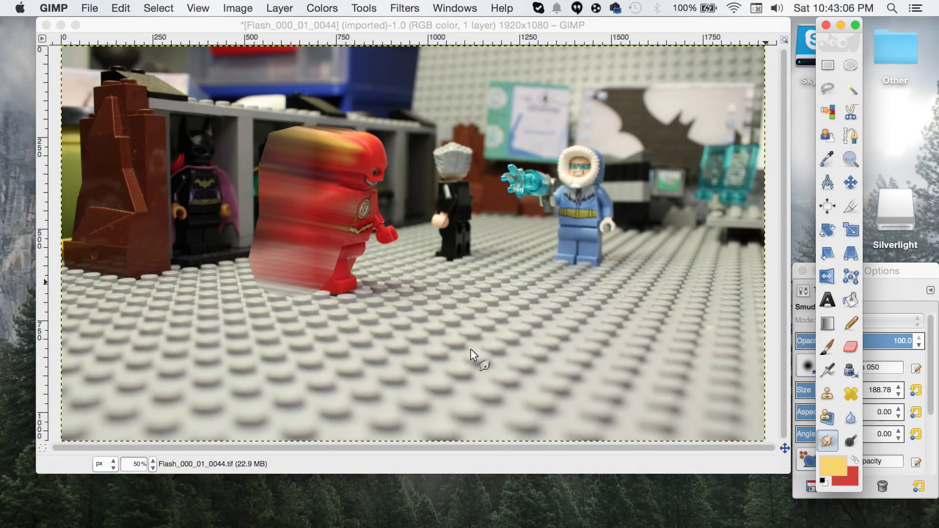
{"action": "left_click_drag", "start_coordinate": [339, 278], "coordinate": [326, 274]}
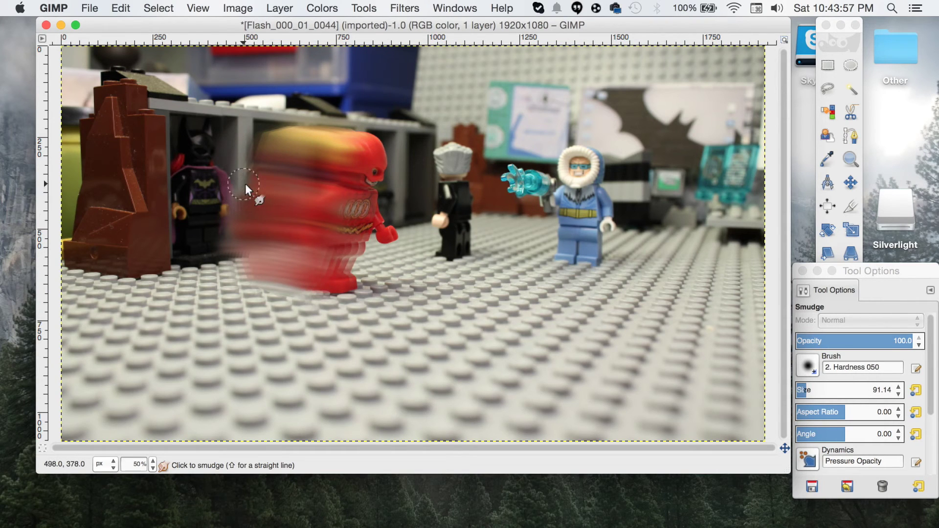
{"action": "left_click_drag", "start_coordinate": [263, 182], "coordinate": [212, 182]}
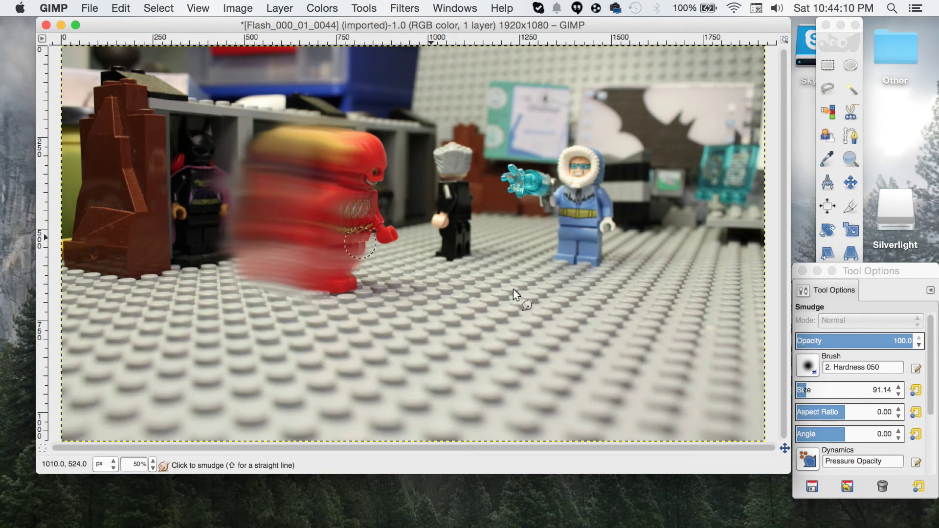
Step: Airbrush yellow along the helmet wing's trail behind the figure's head
{"action": "left_click", "coordinate": [840, 41]}
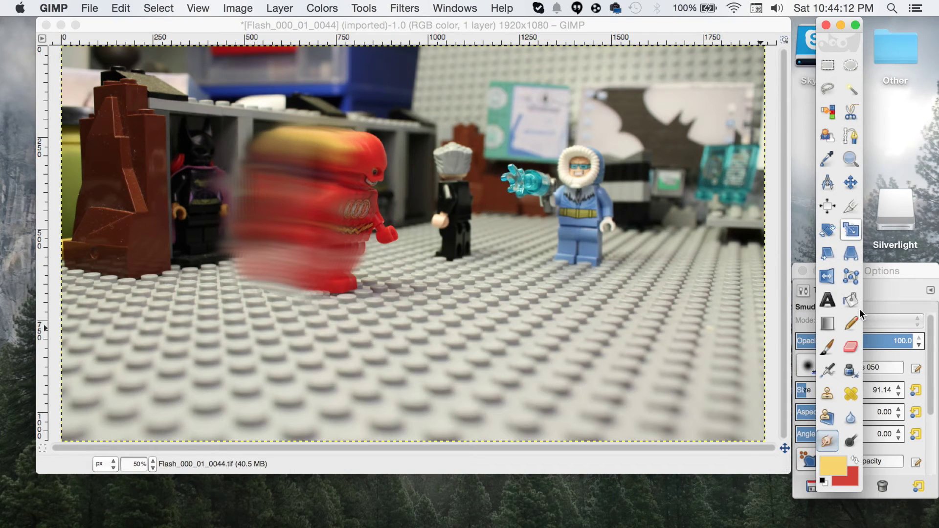
{"action": "left_click", "coordinate": [828, 371]}
{"action": "mouse_move", "coordinate": [351, 152]}
{"action": "left_mouse_down"}
{"action": "mouse_move", "coordinate": [273, 154]}
{"action": "mouse_move", "coordinate": [243, 142]}
{"action": "left_mouse_up"}
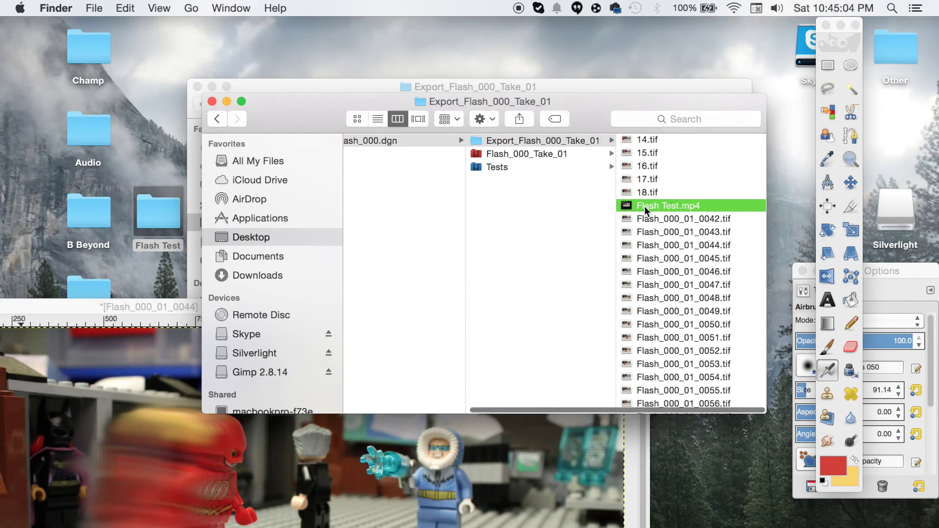
Step: Open Flash Test.mp4 in QuickTime Player and play the animation several times to review the speed effect
{"action": "double_click", "coordinate": [644, 206]}
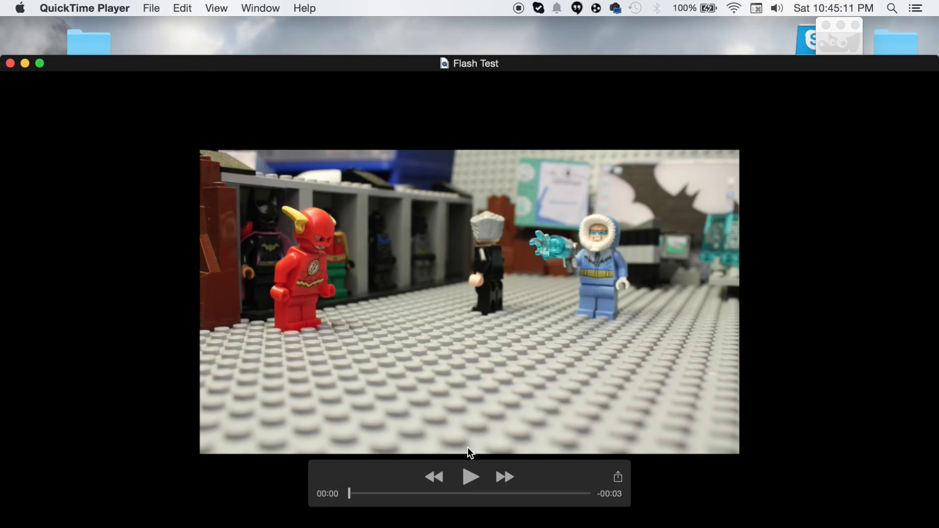
{"action": "left_click", "coordinate": [469, 476]}
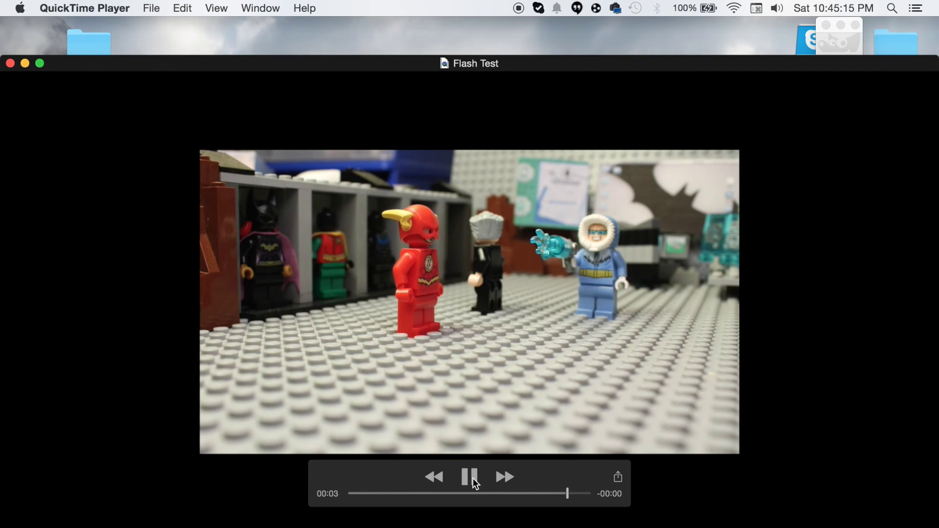
{"action": "left_click", "coordinate": [478, 473]}
{"action": "left_click", "coordinate": [470, 478]}
{"action": "left_click", "coordinate": [471, 477]}
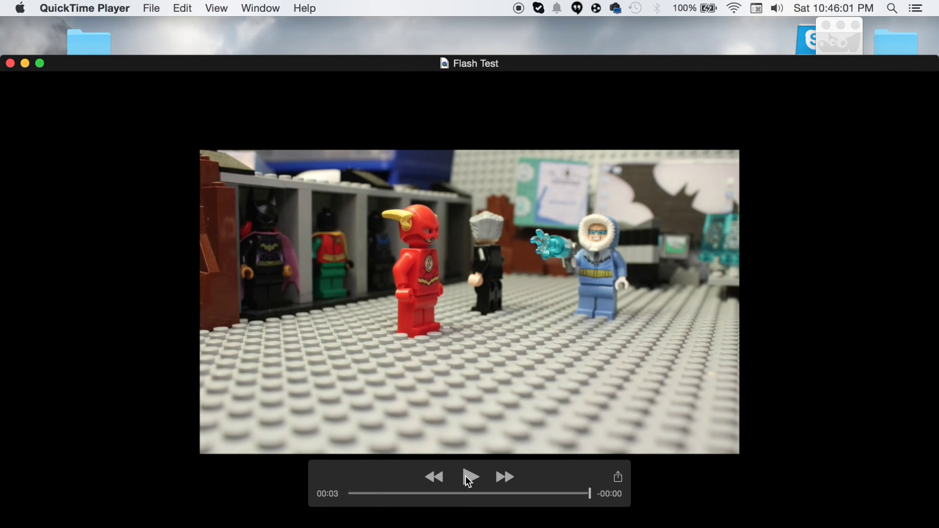
{"action": "left_click", "coordinate": [469, 481]}
{"action": "left_click_drag", "start_coordinate": [82, 70], "coordinate": [80, 27]}
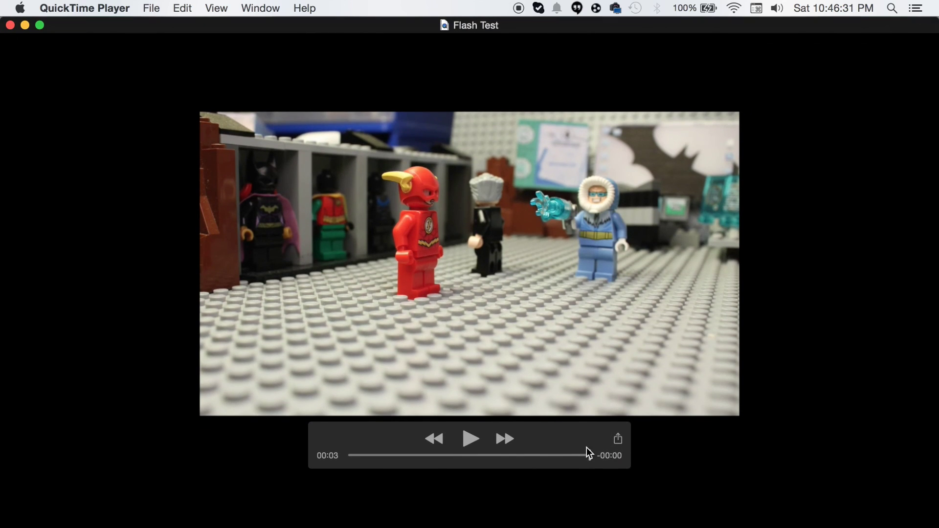